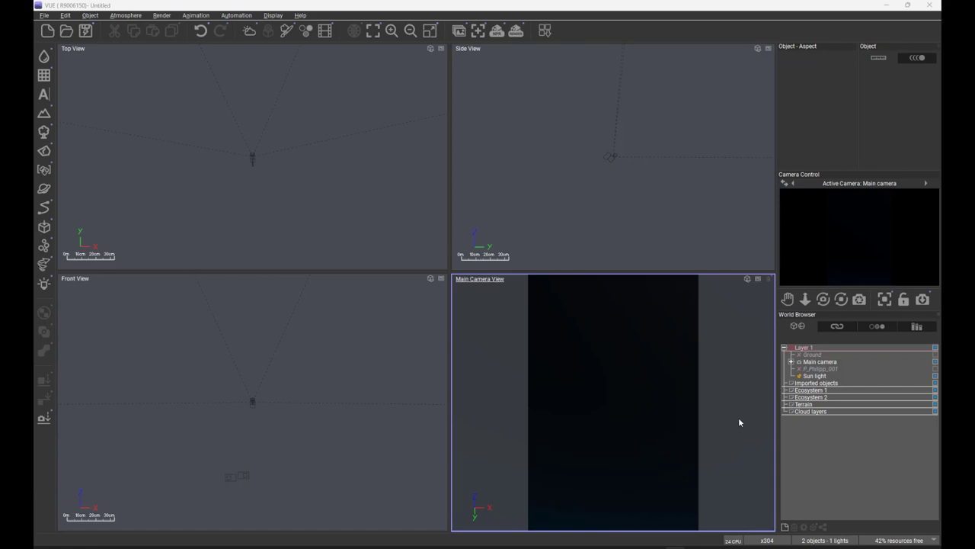
- Open the Frame Guides settings from the camera view's display options and move the dialog aside
click(748, 280)
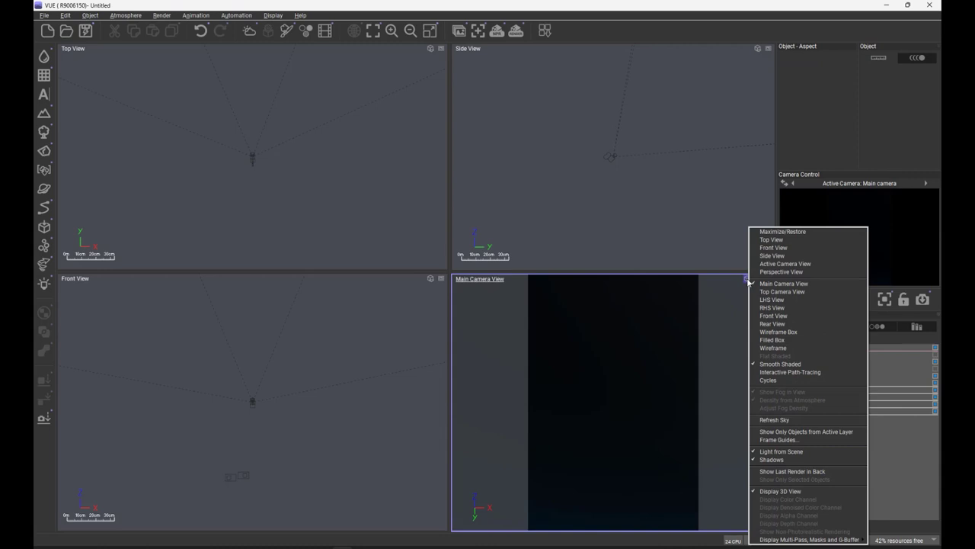
click(778, 440)
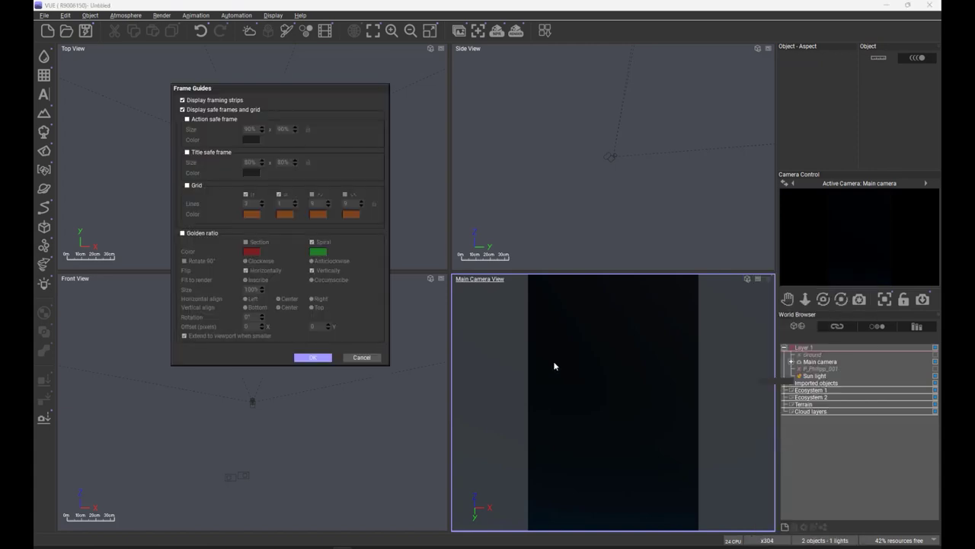
drag(244, 88, 463, 129)
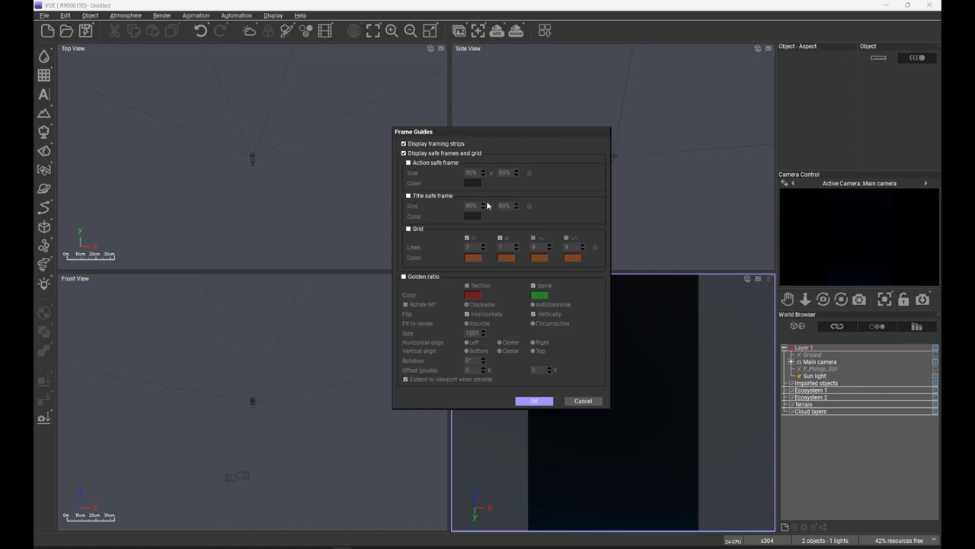
- Turn on the grid overlay and move the Frame Guides dialog left over the Top and Front views
click(412, 230)
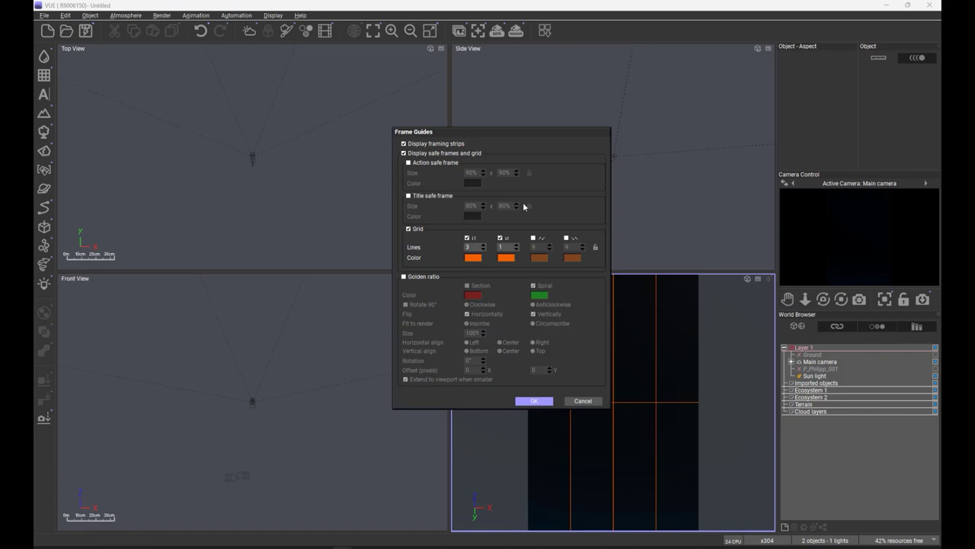
drag(554, 134, 370, 128)
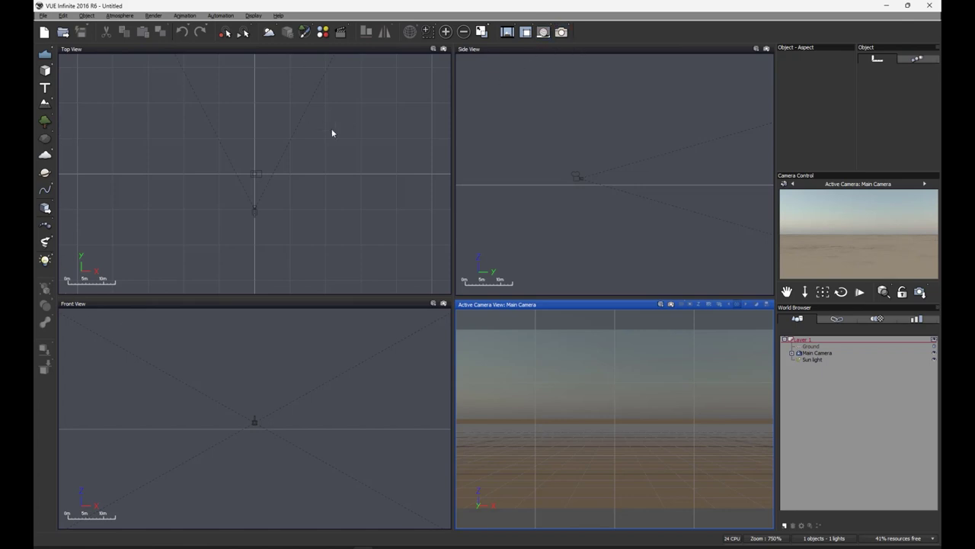
- Change the Frame Guides field grid colour to red and confirm the settings
click(661, 303)
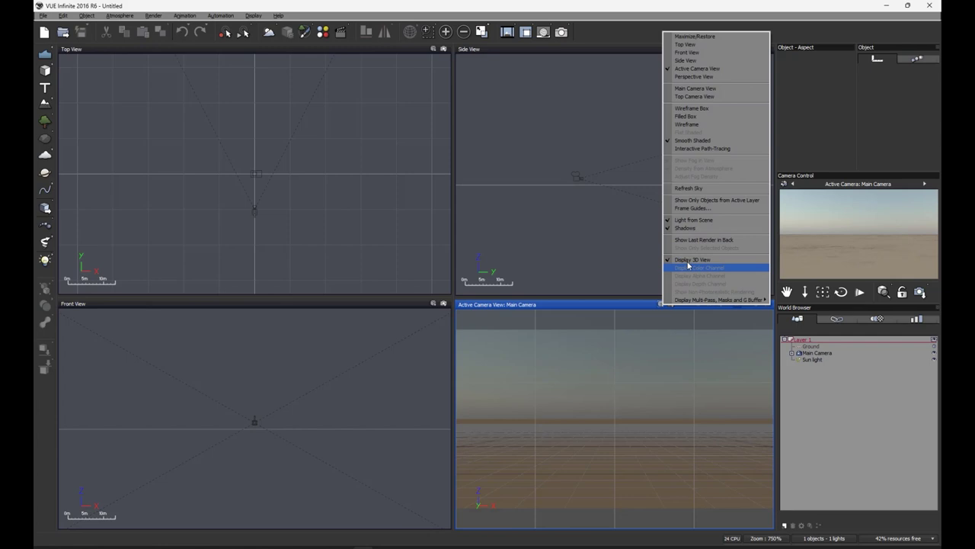
click(692, 209)
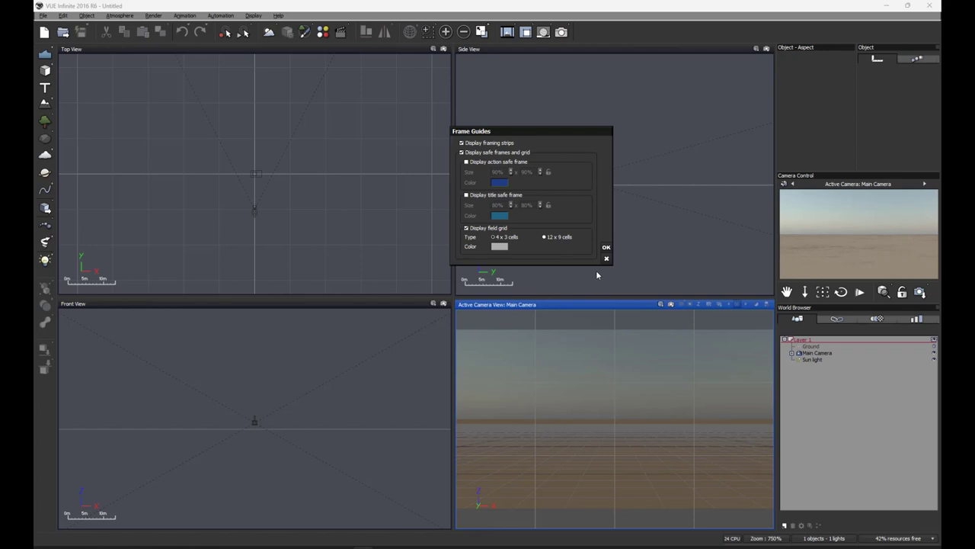
click(499, 246)
click(515, 248)
click(523, 332)
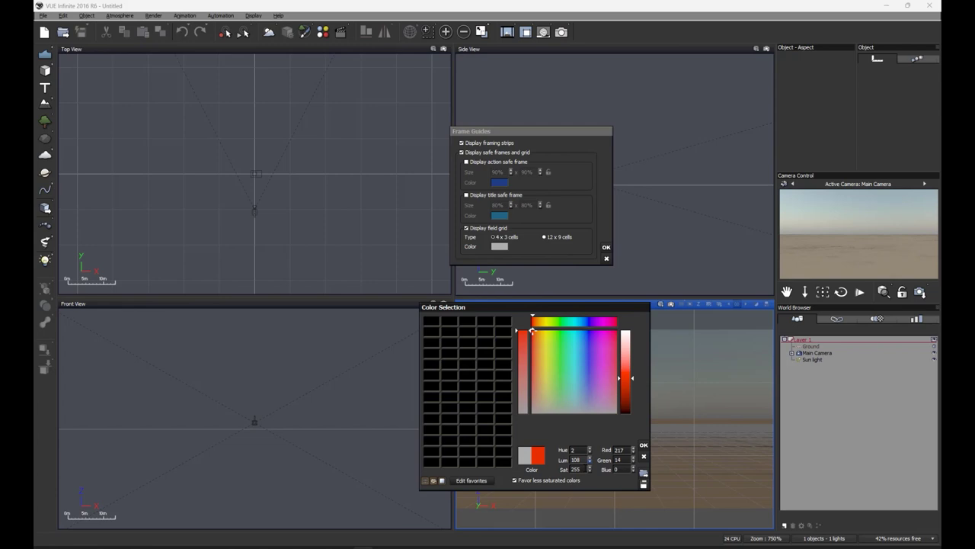
click(644, 445)
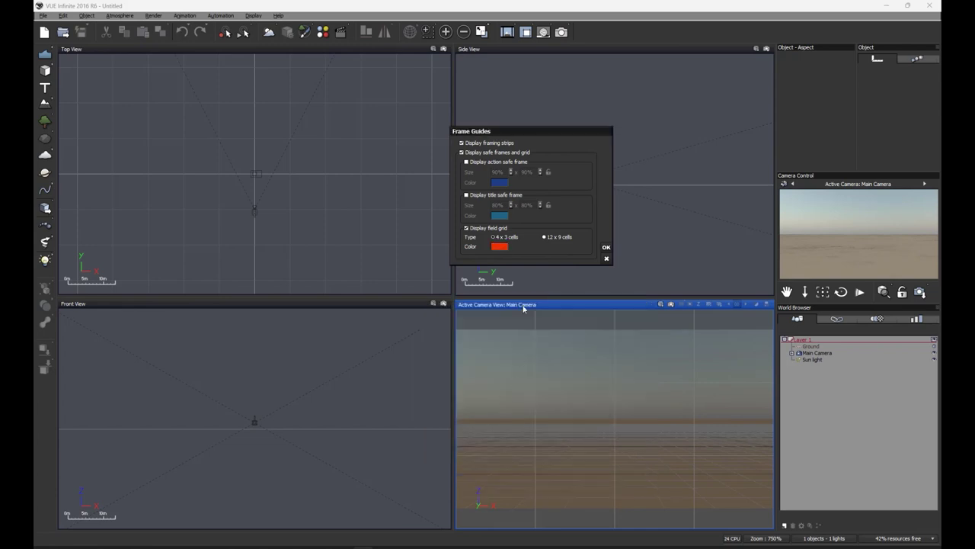
click(606, 248)
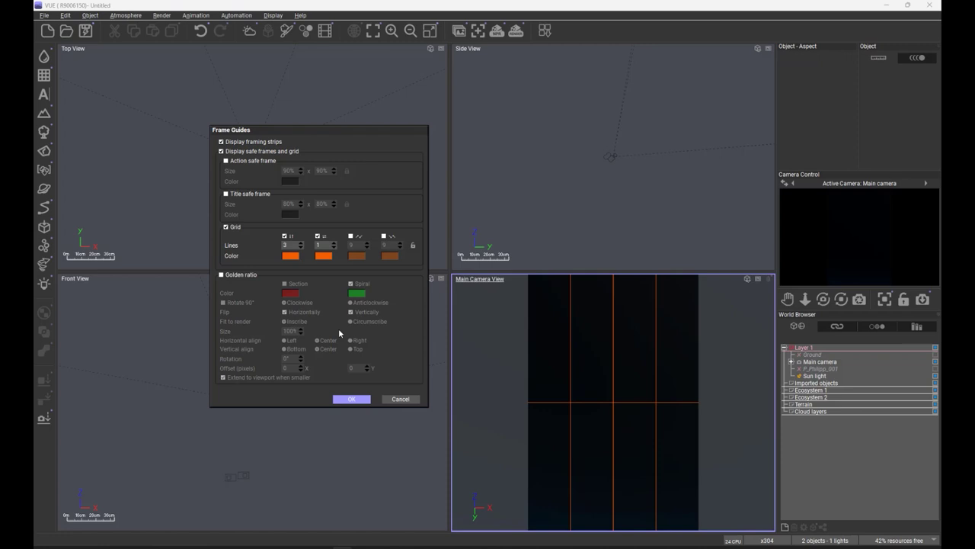
- Nudge the Frame Guides dialog slightly upward
drag(325, 130, 338, 121)
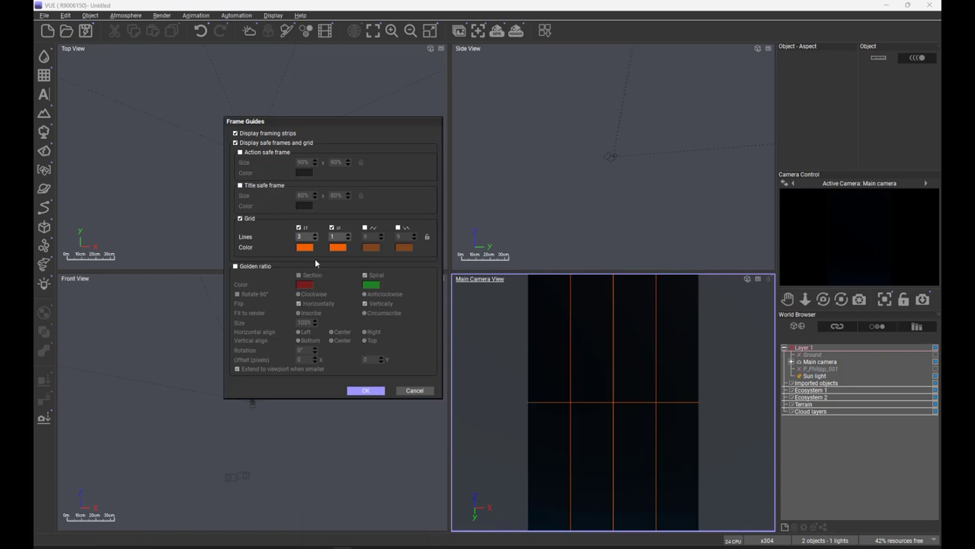
- Try several horizontal grid line counts, settle on 3, and move the dialog lower
click(349, 235)
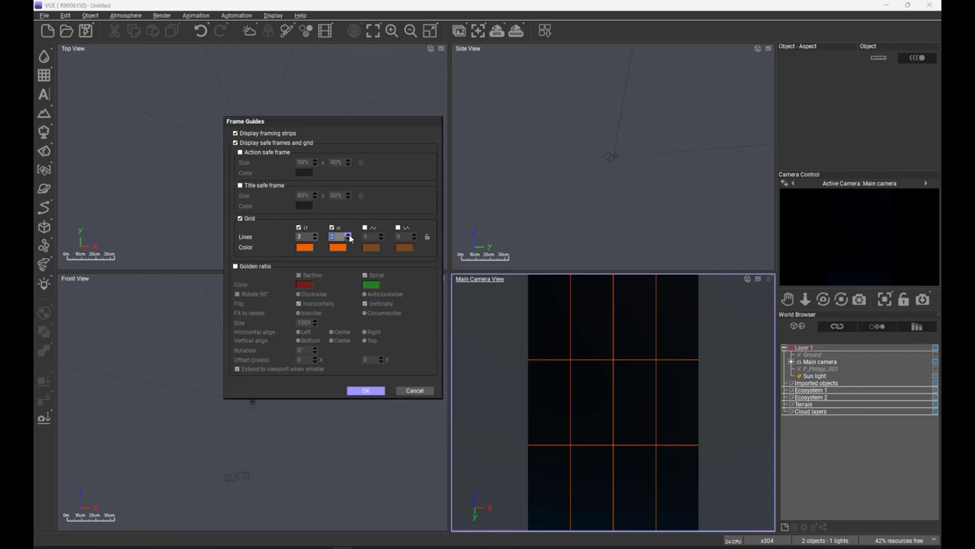
mouse_move(350, 238)
mouse_down()
mouse_move(350, 206)
mouse_move(349, 238)
mouse_move(348, 227)
mouse_up()
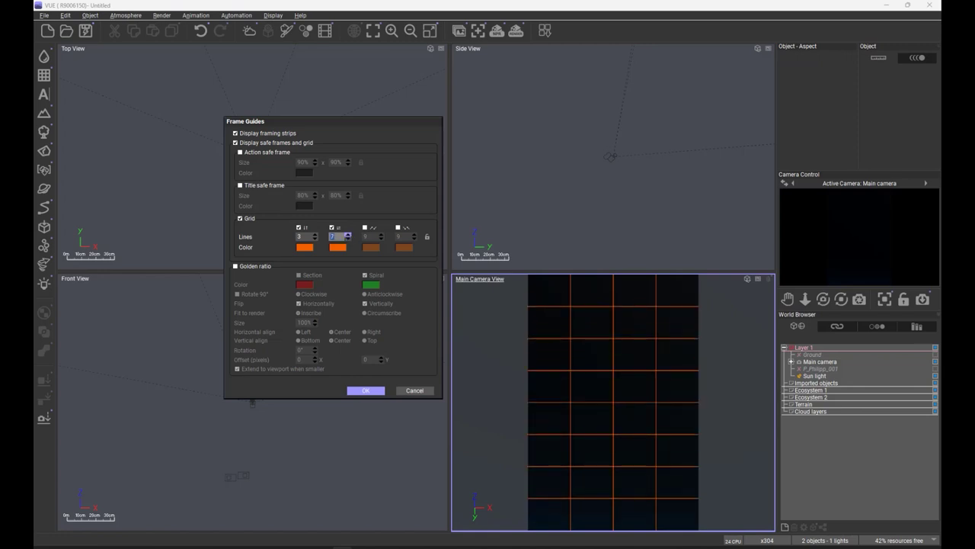
click(348, 234)
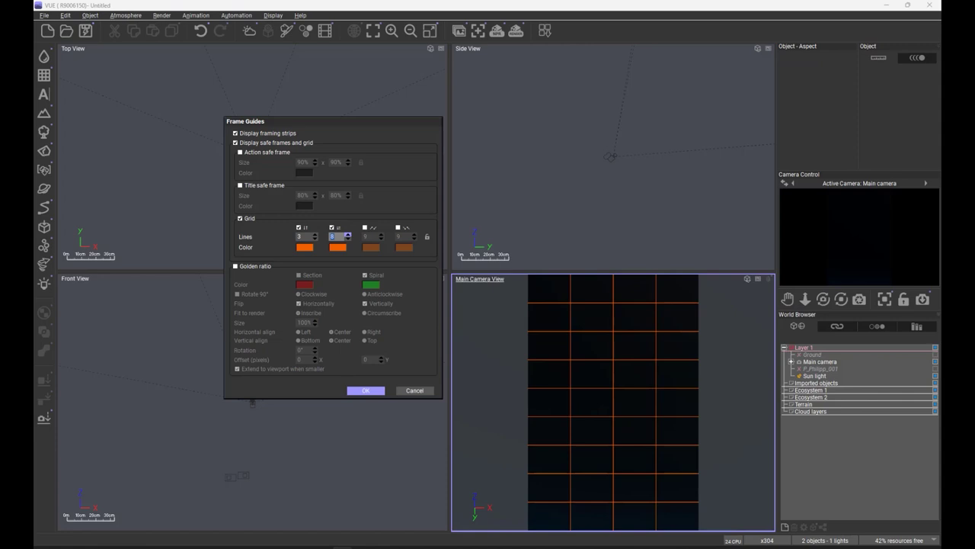
click(347, 238)
click(347, 238)
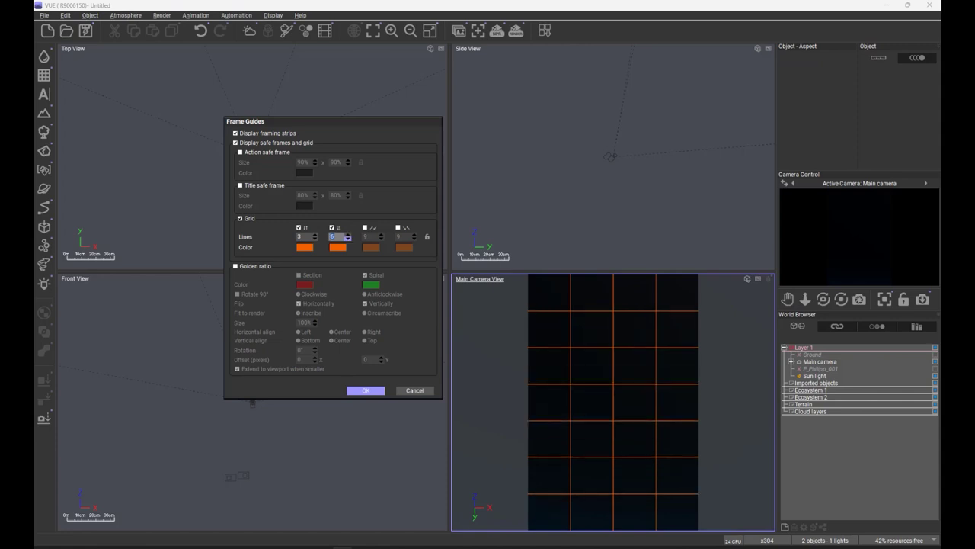
click(348, 238)
click(347, 239)
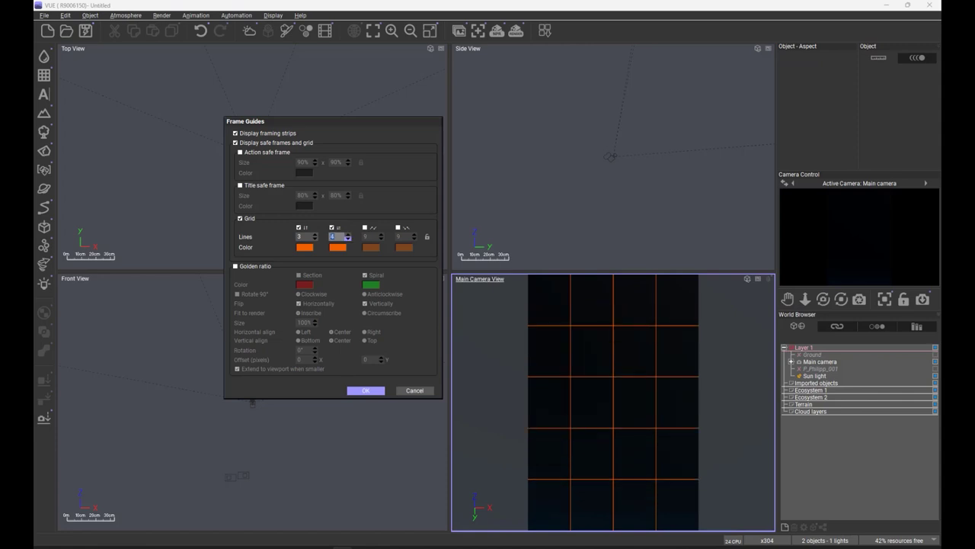
click(347, 238)
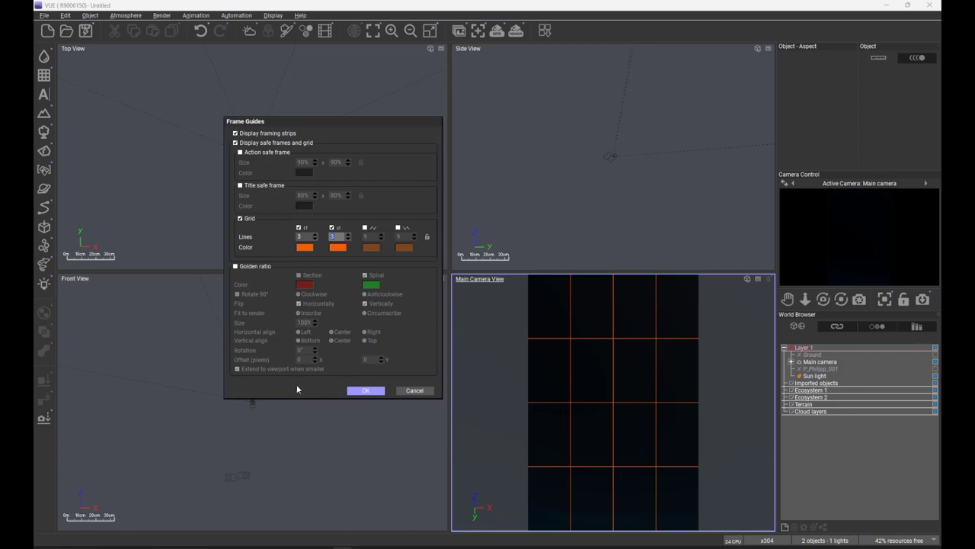
drag(296, 384, 298, 440)
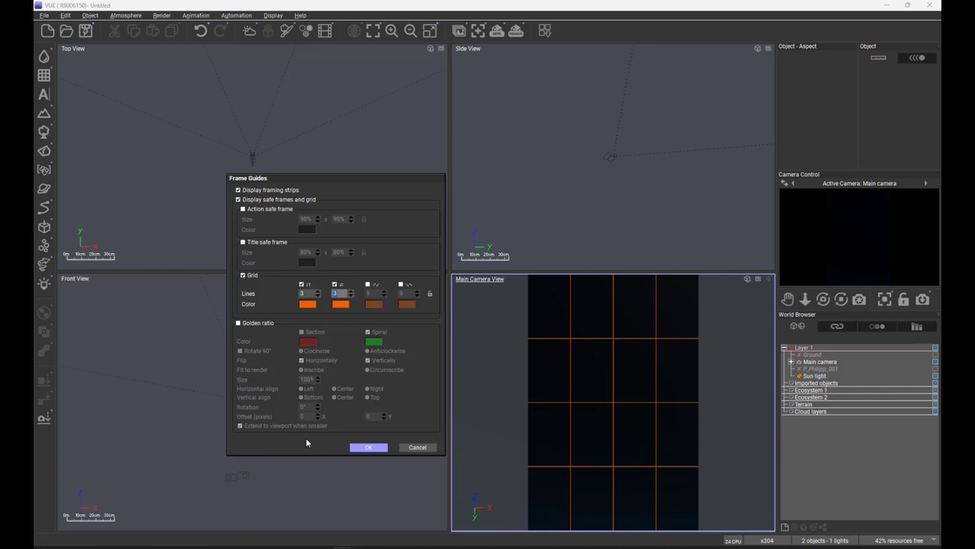
- Toggle the vertical and horizontal grid lines off and back on to compare
click(301, 284)
click(302, 284)
click(335, 284)
click(336, 284)
- Set the grid to 3 vertical lines and 7 horizontal lines
double_click(309, 293)
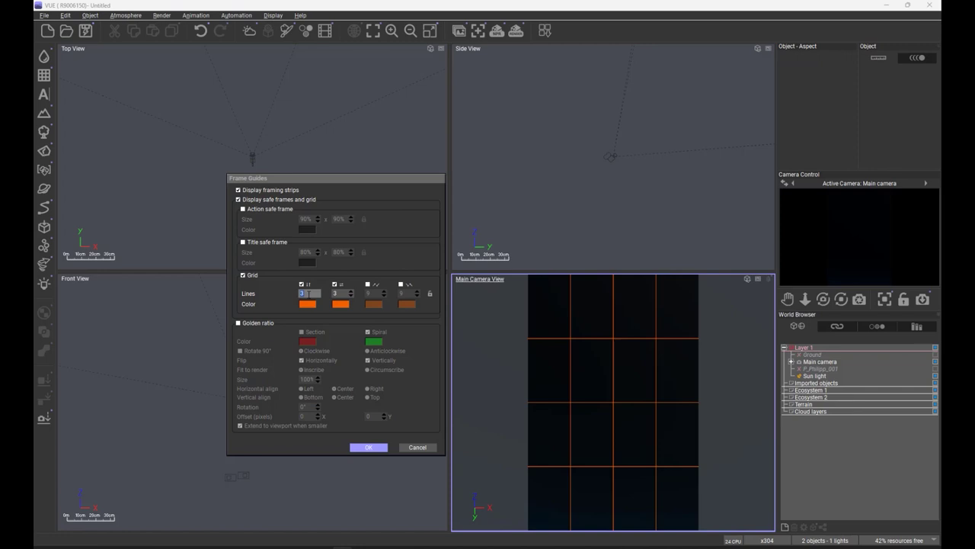
text(5)
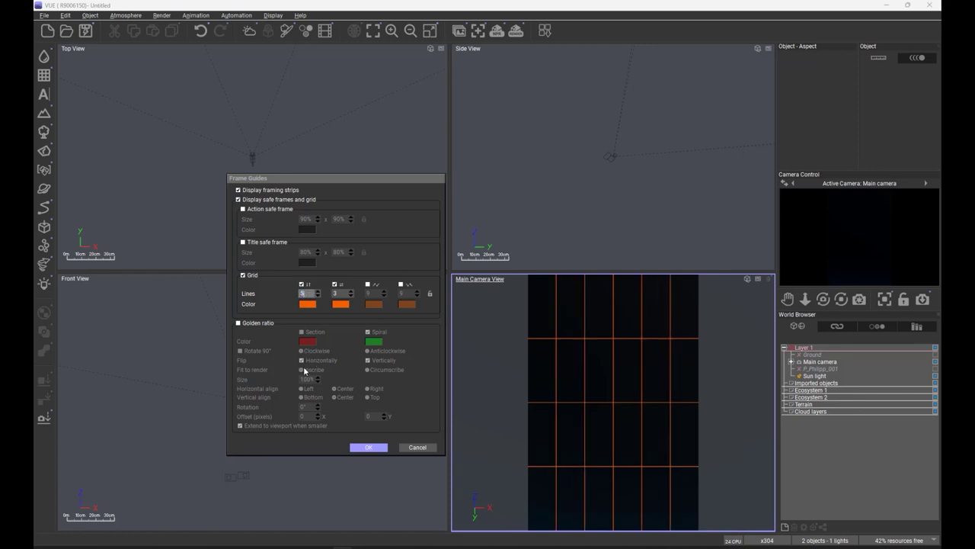
text(32)
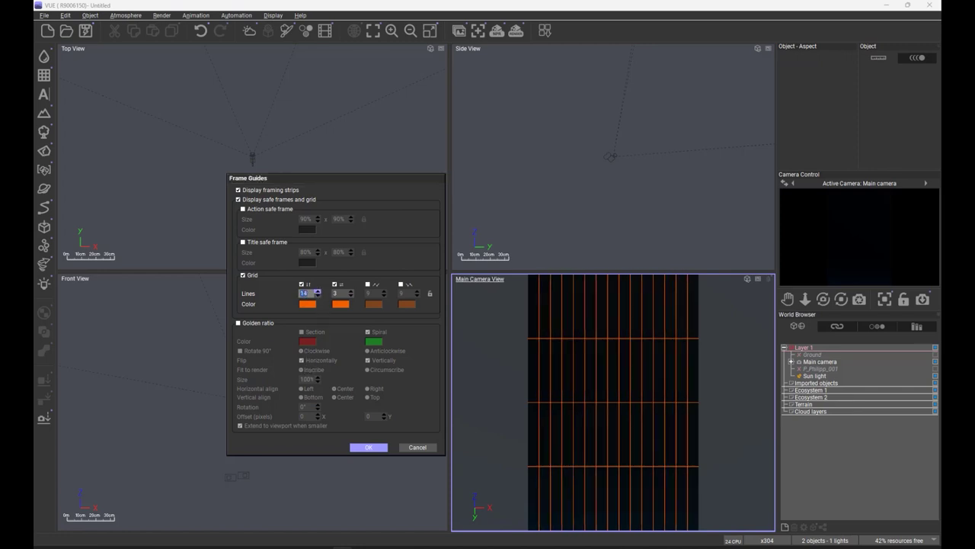
key(BackSpace)
key(BackSpace)
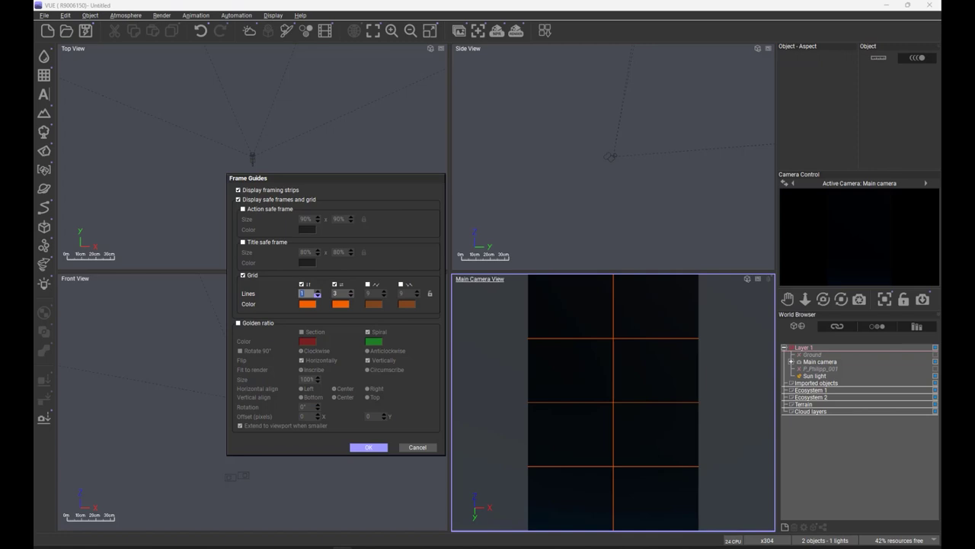
text(7)
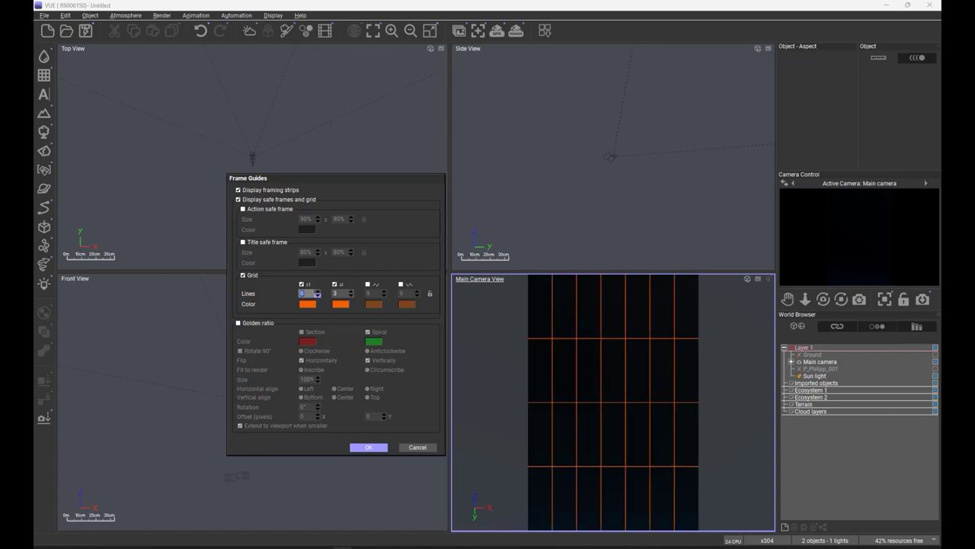
click(318, 295)
click(318, 296)
click(317, 295)
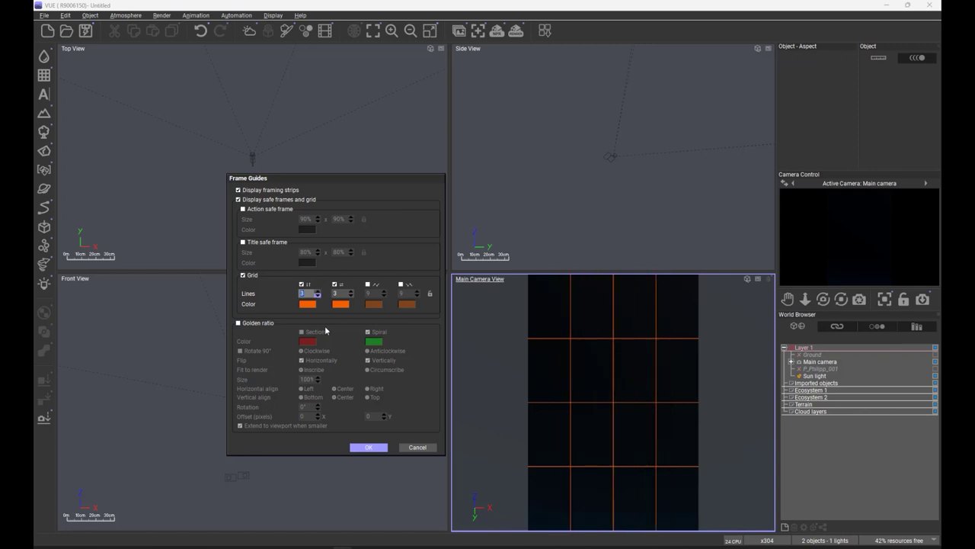
click(351, 296)
click(351, 295)
click(351, 291)
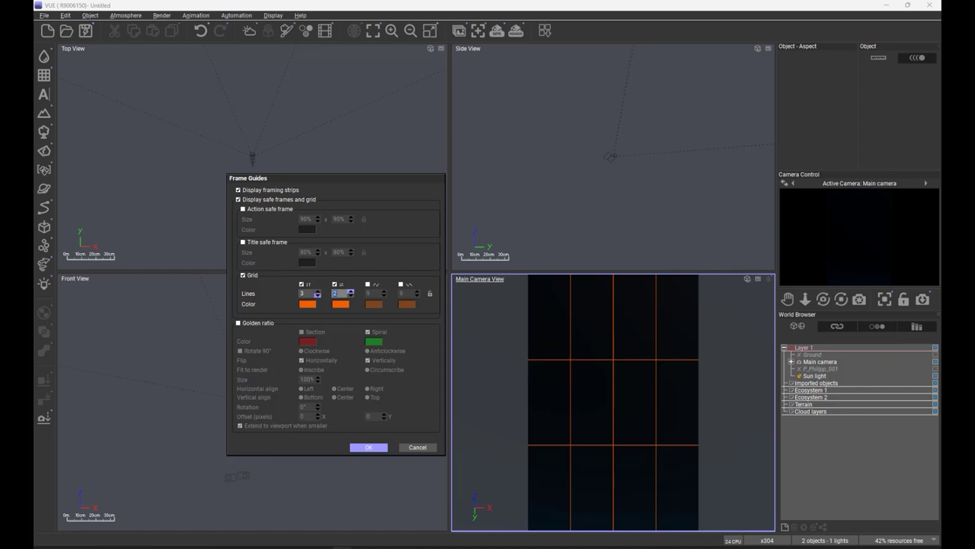
click(350, 292)
click(351, 291)
click(350, 291)
click(350, 291)
click(350, 291)
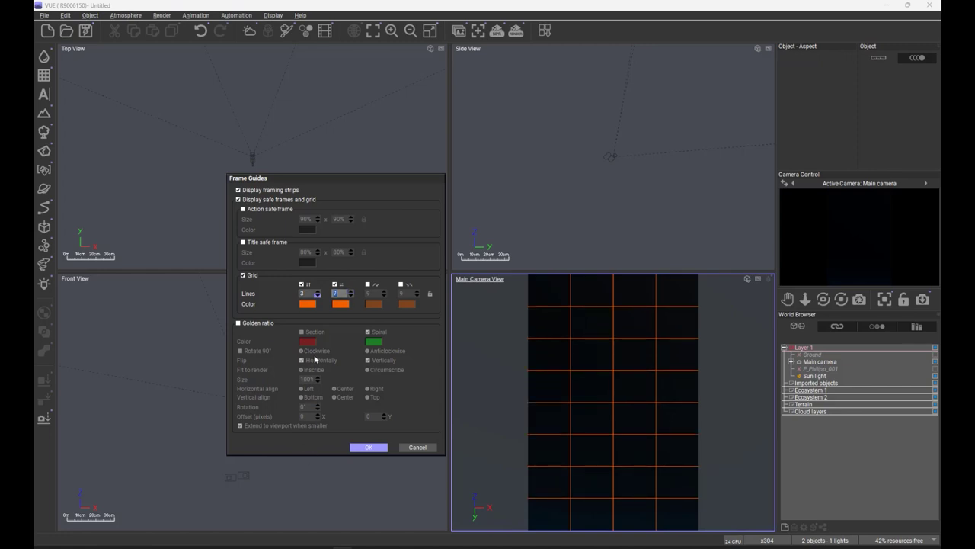
- Show only the diagonal and anti-diagonal grid lines and raise the diagonal line count
click(301, 284)
click(336, 284)
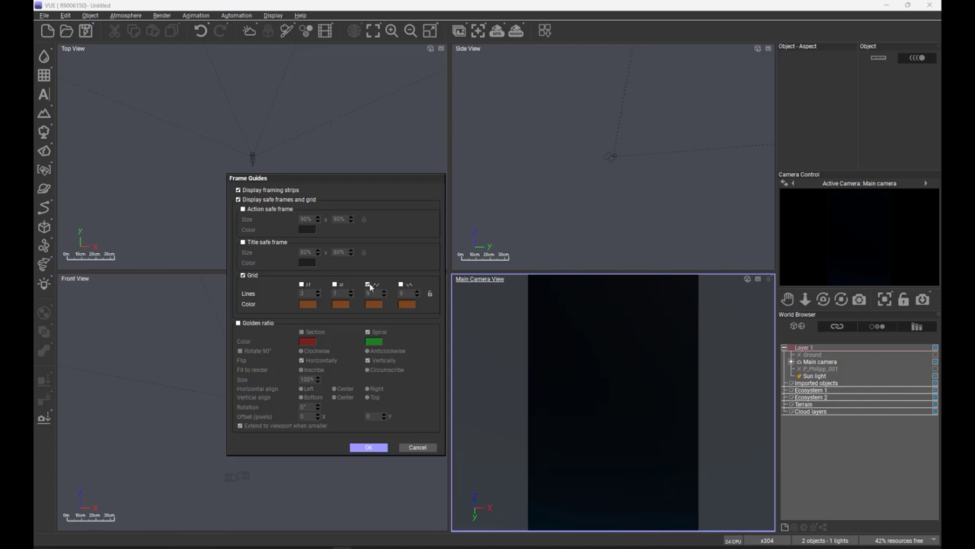
click(368, 284)
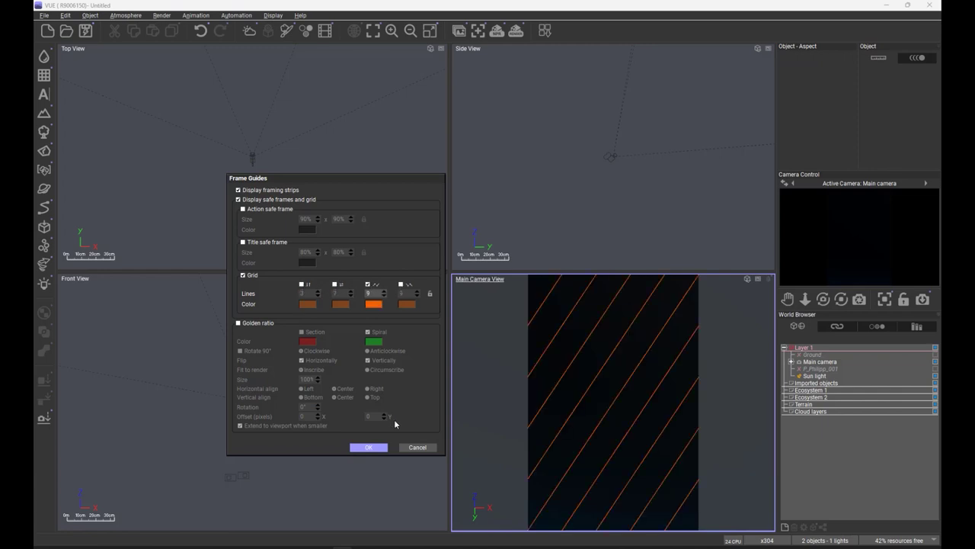
click(401, 284)
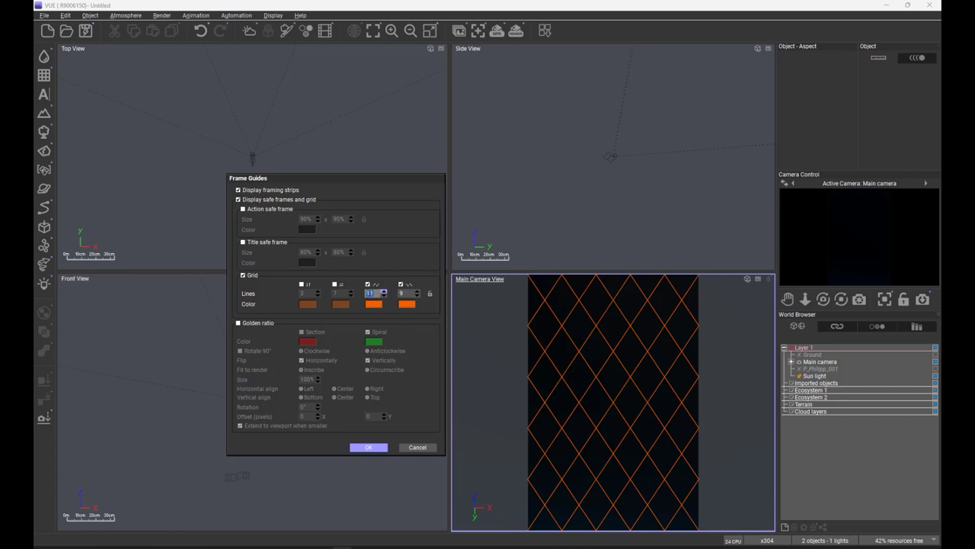
mouse_move(384, 292)
mouse_down()
mouse_move(384, 255)
mouse_move(384, 297)
mouse_up()
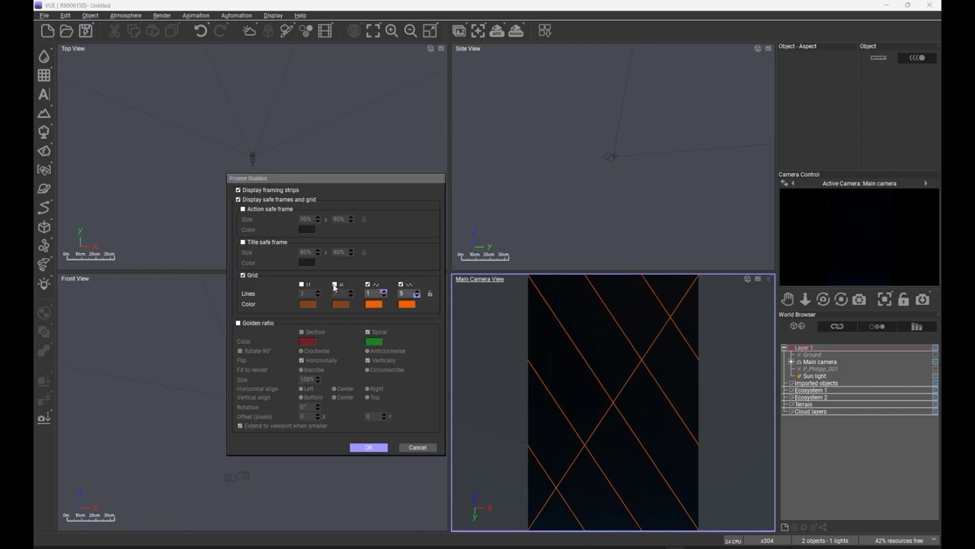
- Turn the horizontal and vertical grid lines back on and move the dialog aside
click(334, 284)
click(302, 284)
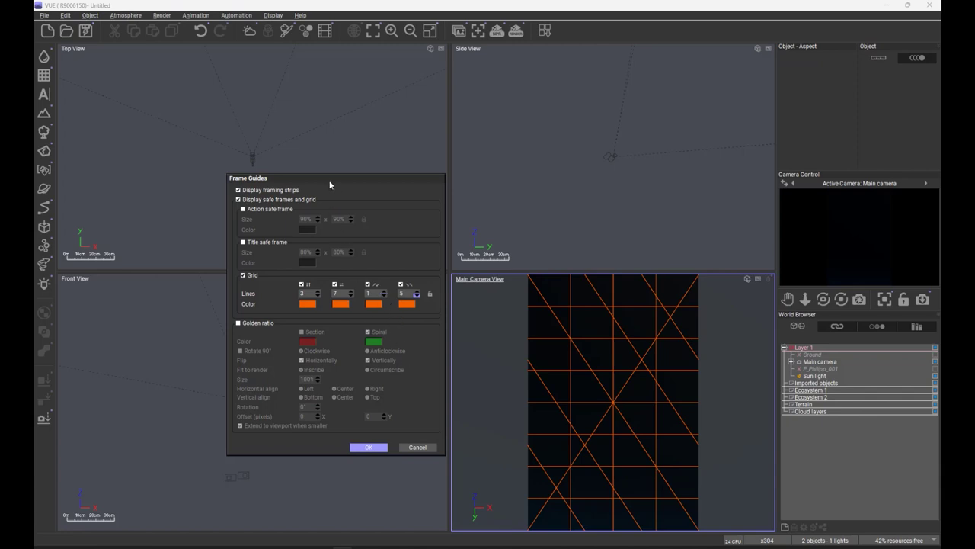
drag(329, 175, 338, 158)
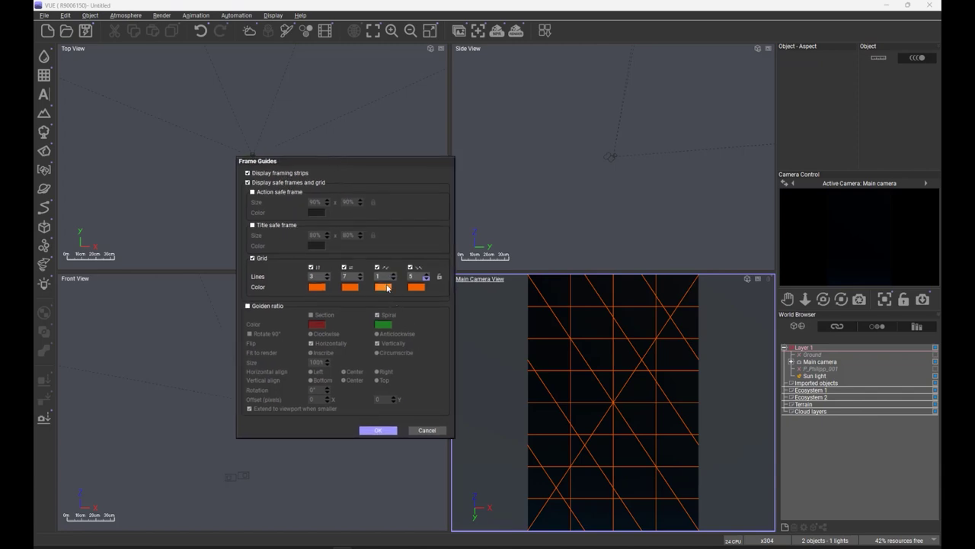
- Switch the grid off, enable the golden ratio overlay, and check golden ratio images in the browser
click(253, 258)
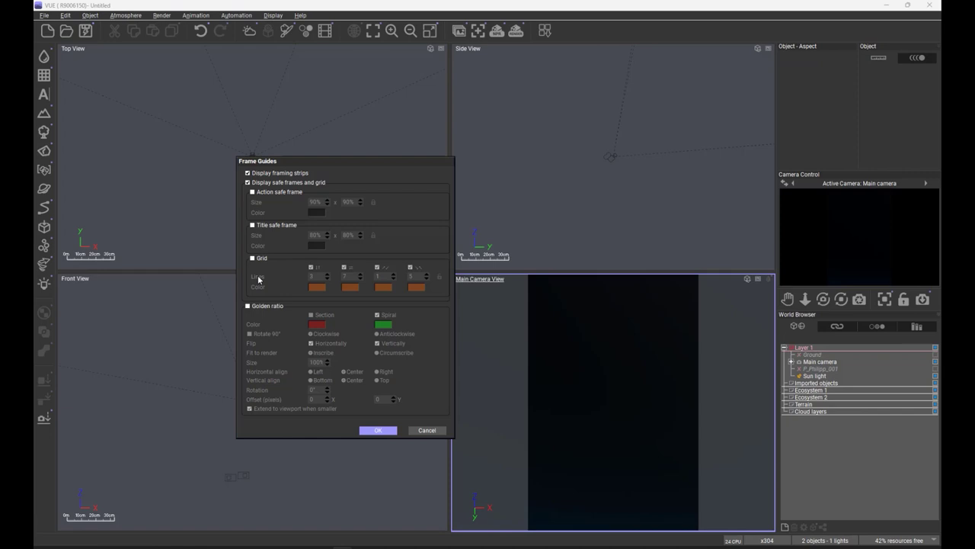
click(247, 307)
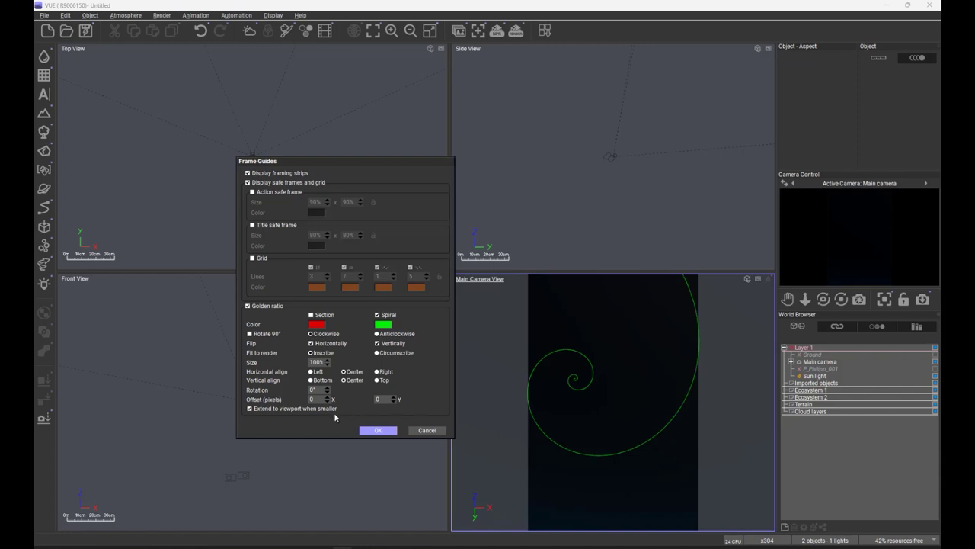
drag(325, 418, 314, 452)
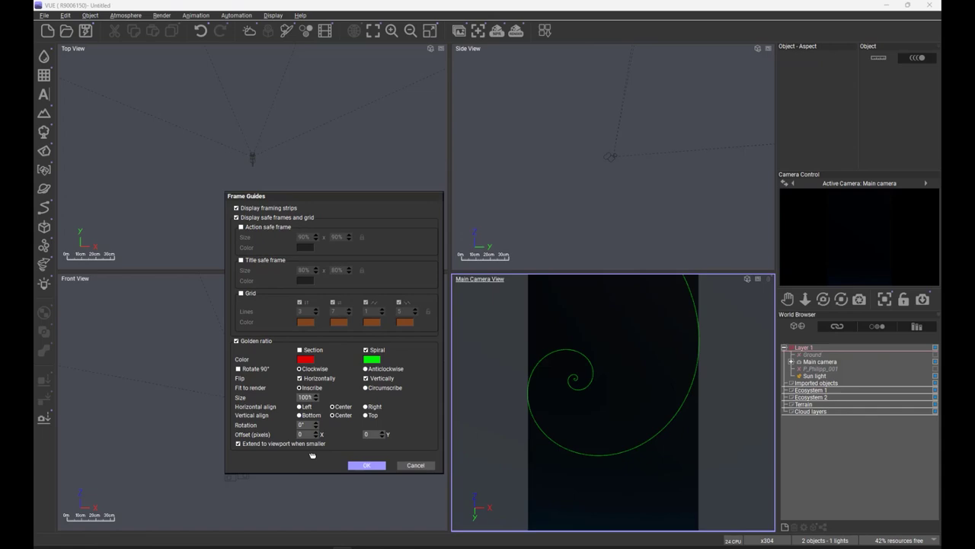
key(alt+Tab)
click(366, 350)
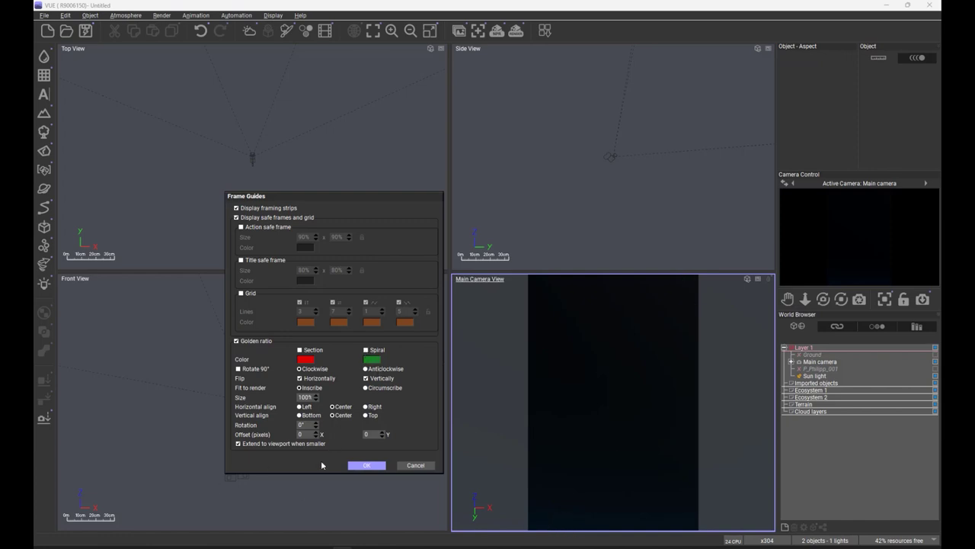
click(299, 350)
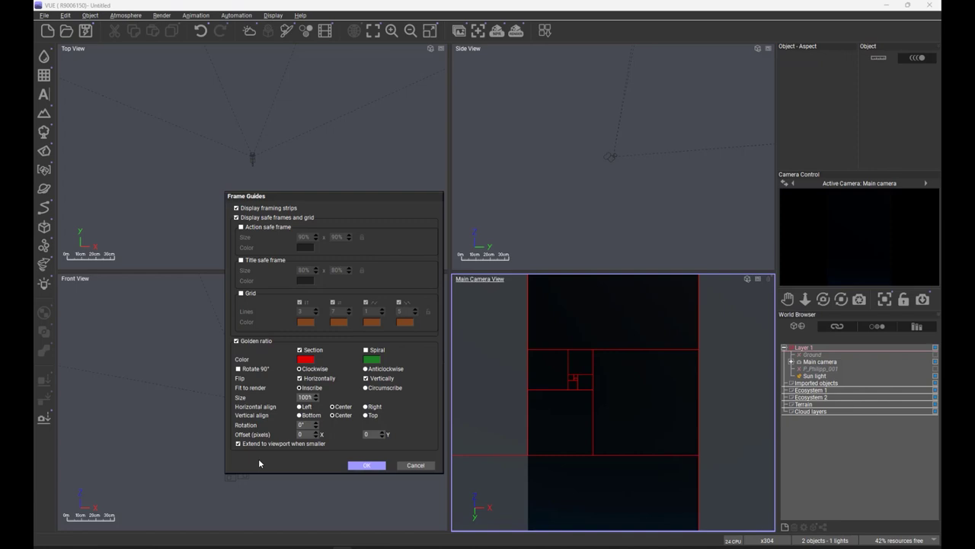
click(366, 350)
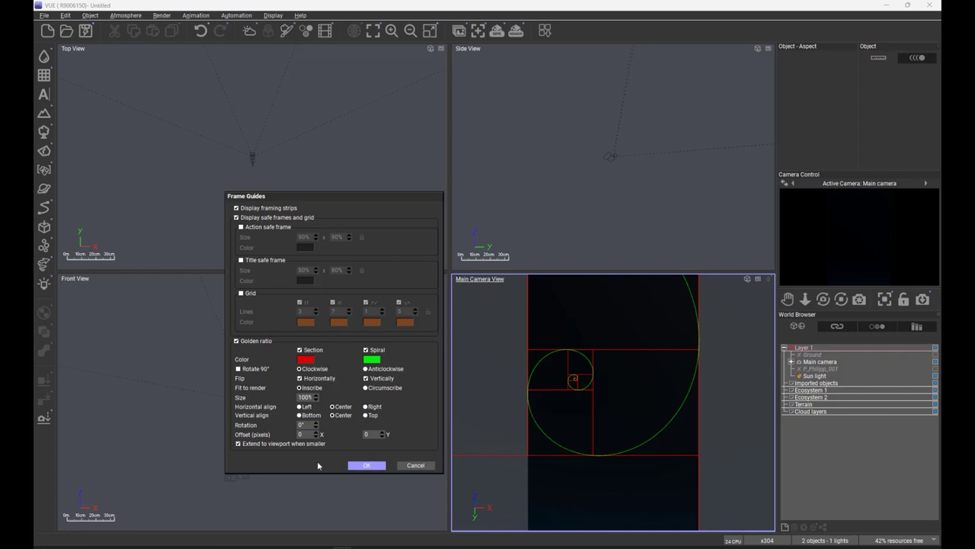
click(300, 350)
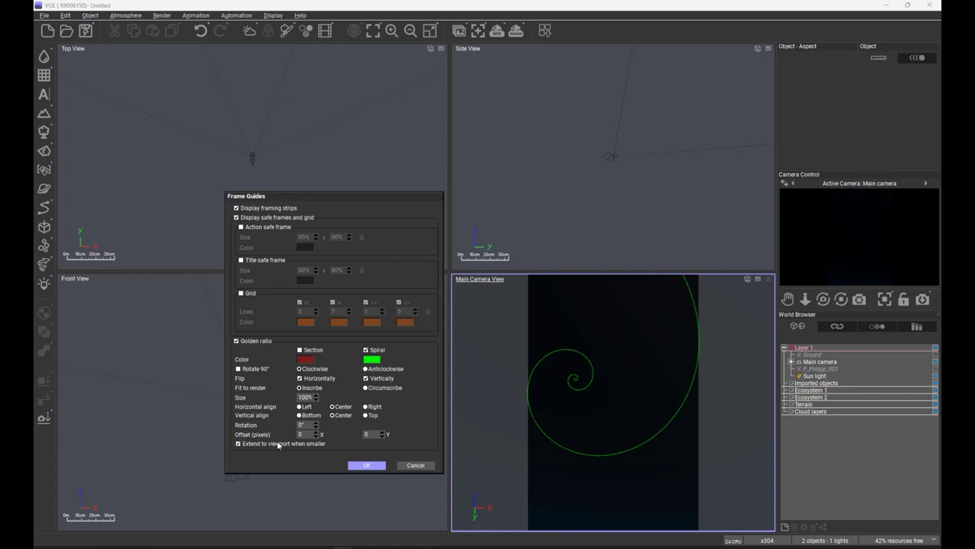
- Rotate the golden spiral 90° and flip it horizontally instead of vertically
click(255, 370)
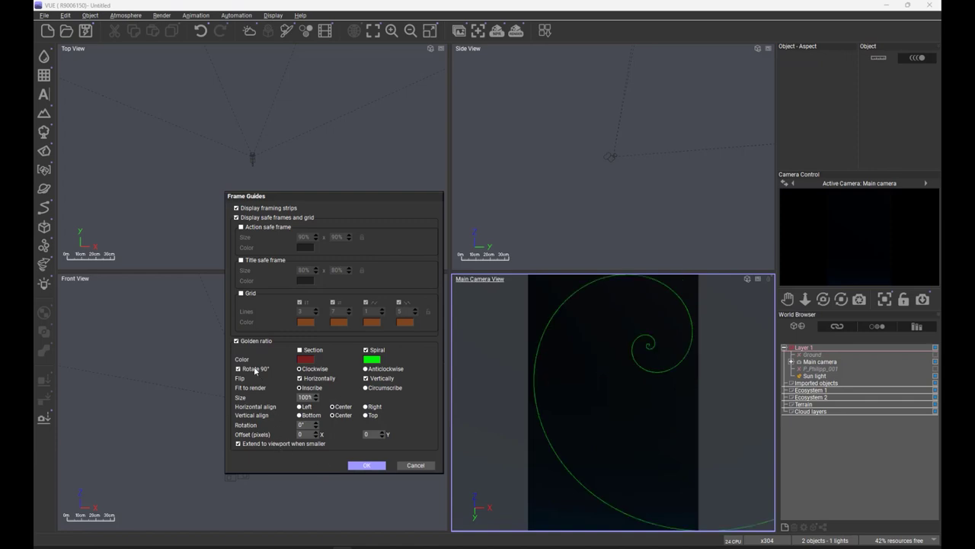
click(255, 370)
click(255, 370)
click(367, 379)
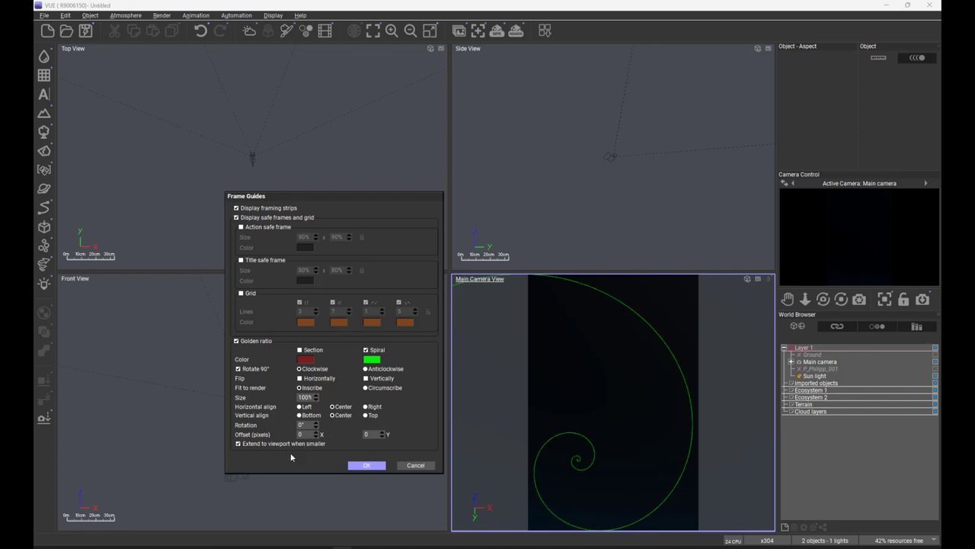
click(302, 379)
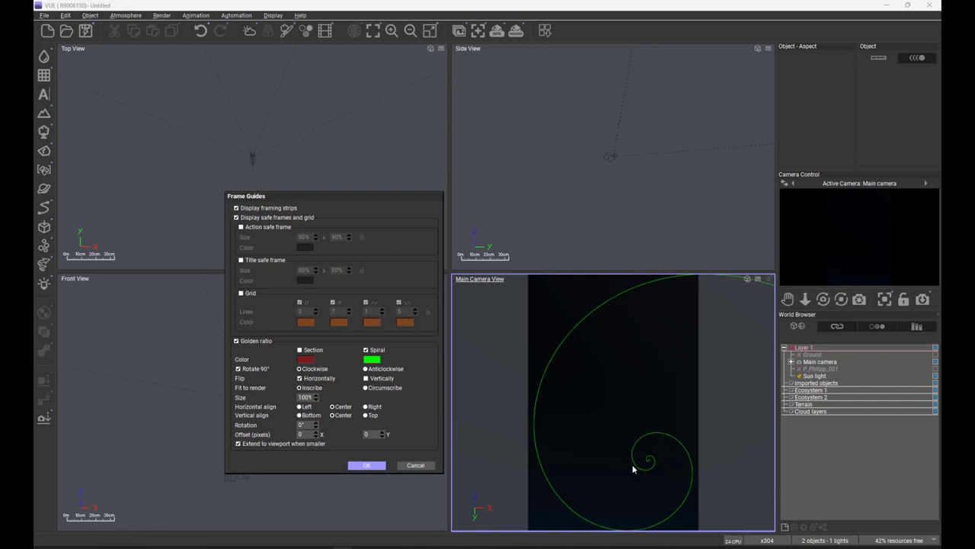
- Set the spiral to fit around the render and begin reducing its size
click(374, 388)
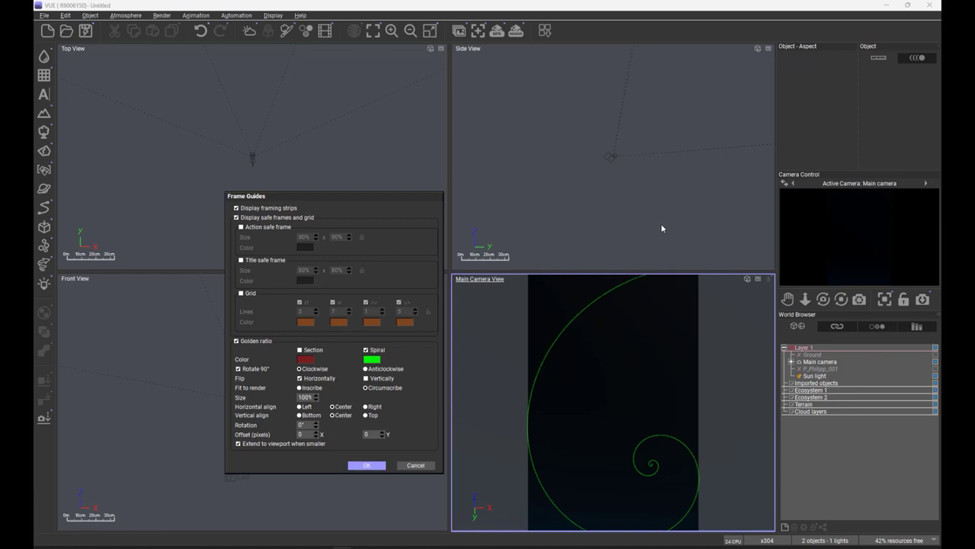
click(365, 387)
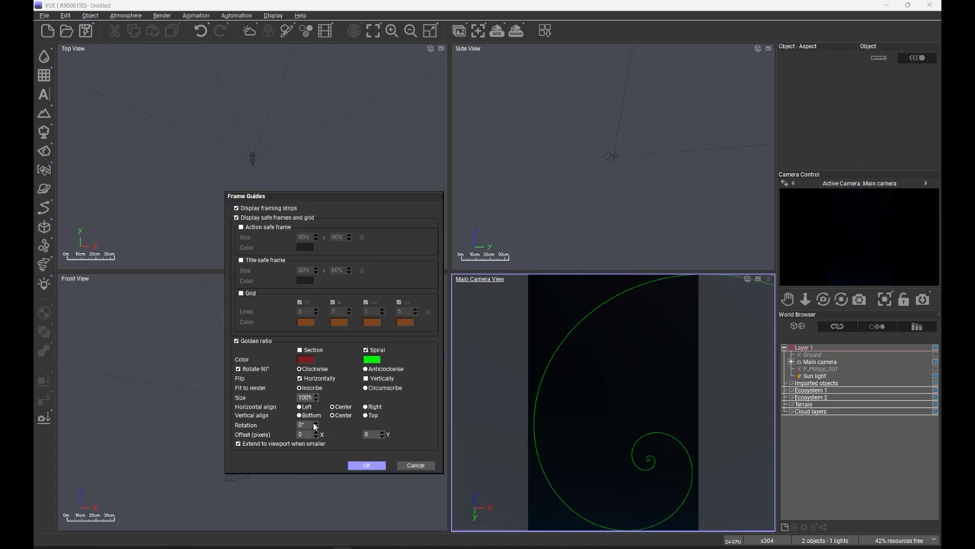
click(316, 400)
click(315, 400)
- Reset the spiral size to 100 and align it right horizontally and centred vertically
drag(315, 399, 316, 399)
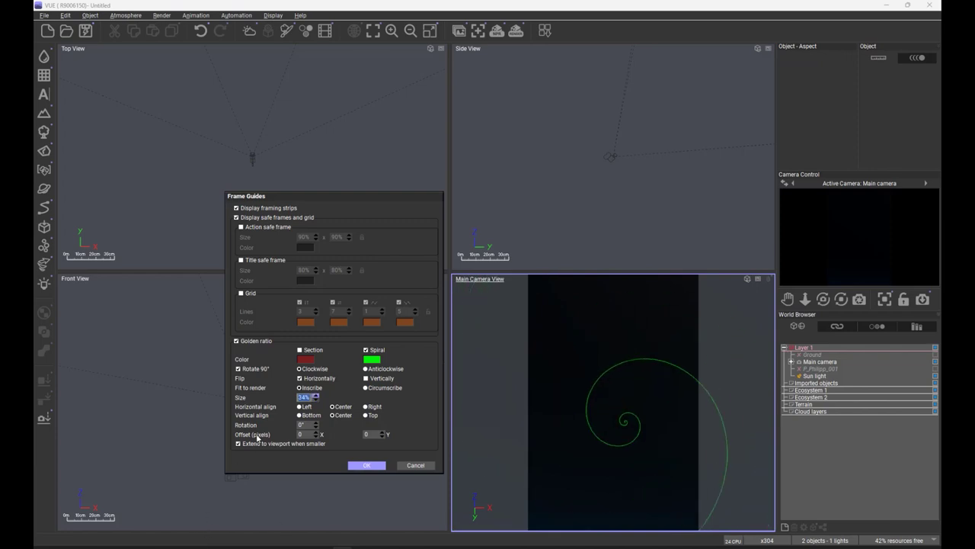
text(100)
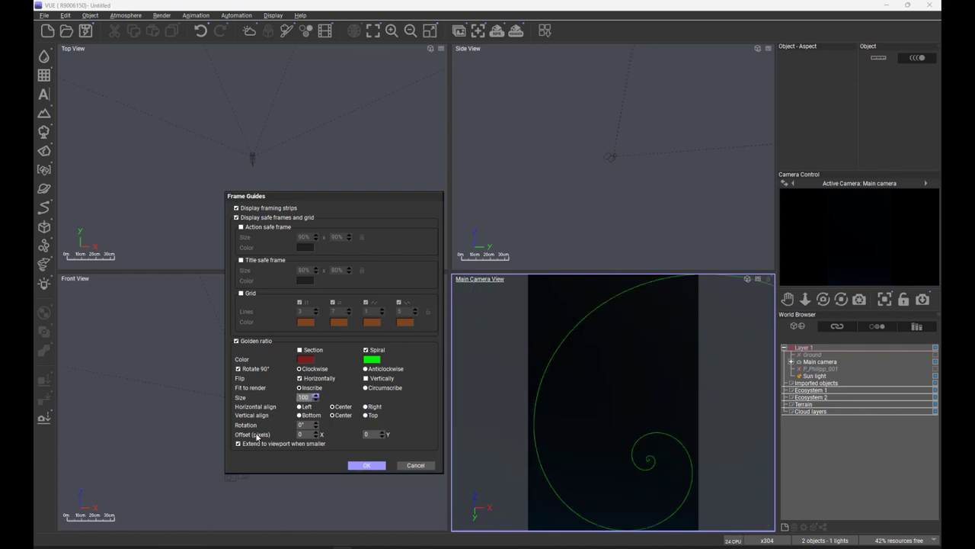
click(300, 407)
click(340, 406)
click(366, 406)
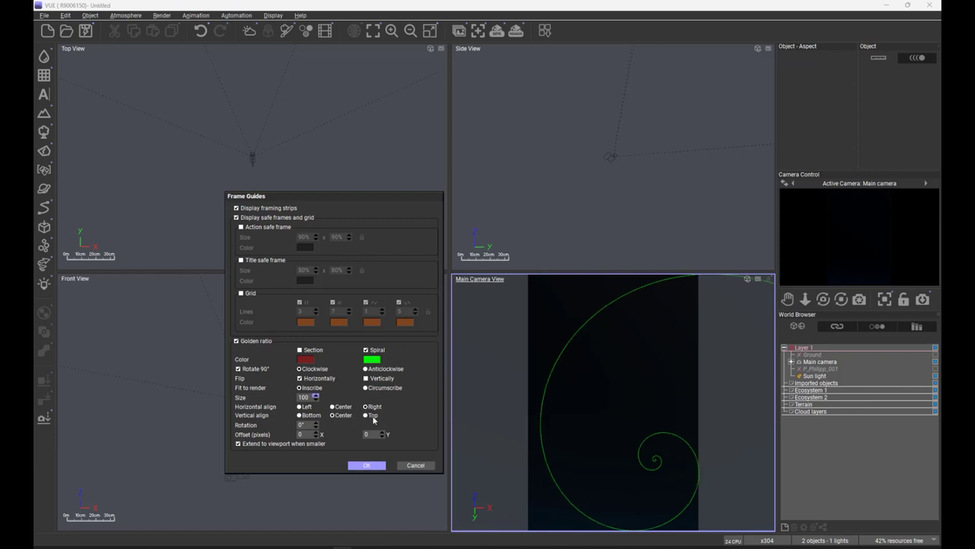
click(311, 418)
click(337, 416)
- Rotate the golden spiral to 88°
click(309, 424)
drag(316, 425, 315, 424)
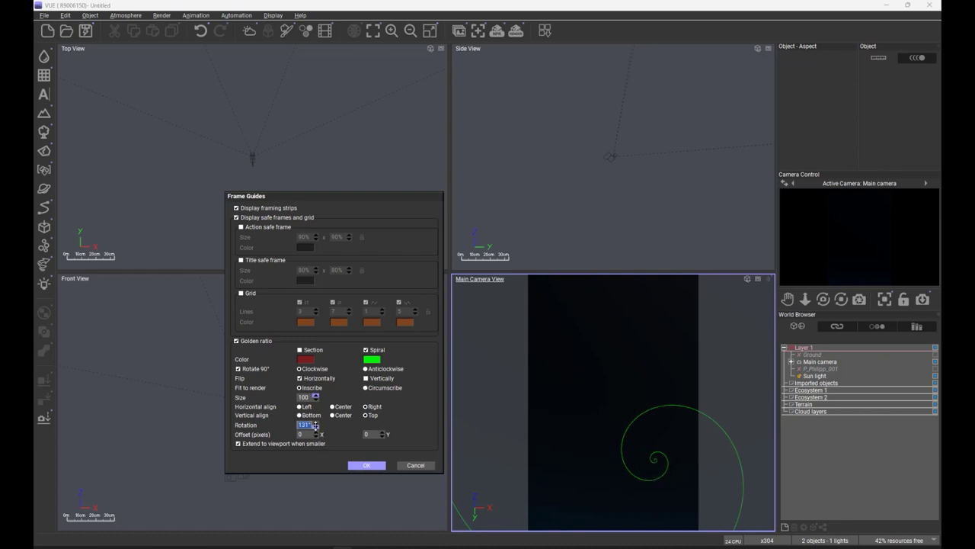
drag(315, 425, 315, 424)
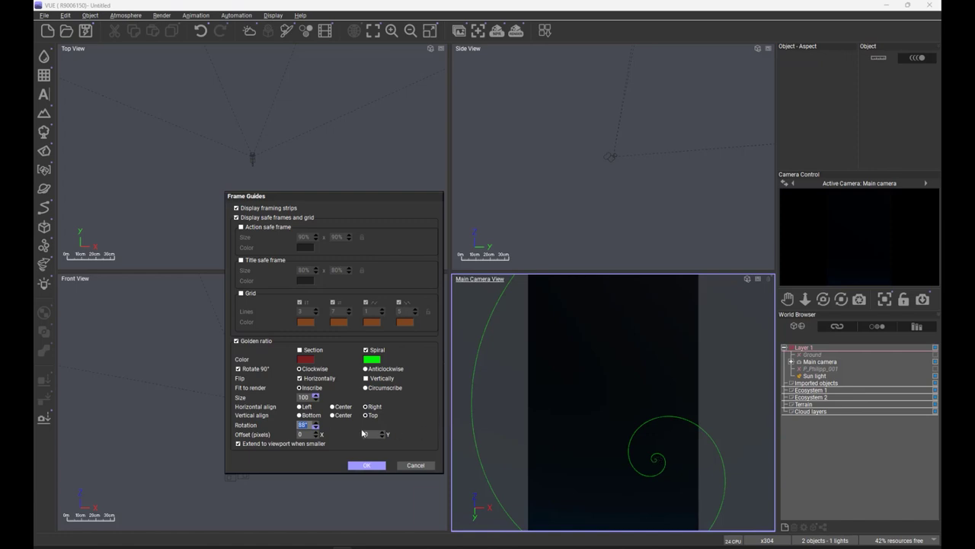
- Set the spiral's horizontal offset to -51 and move it upward with the vertical offset
drag(315, 431, 316, 433)
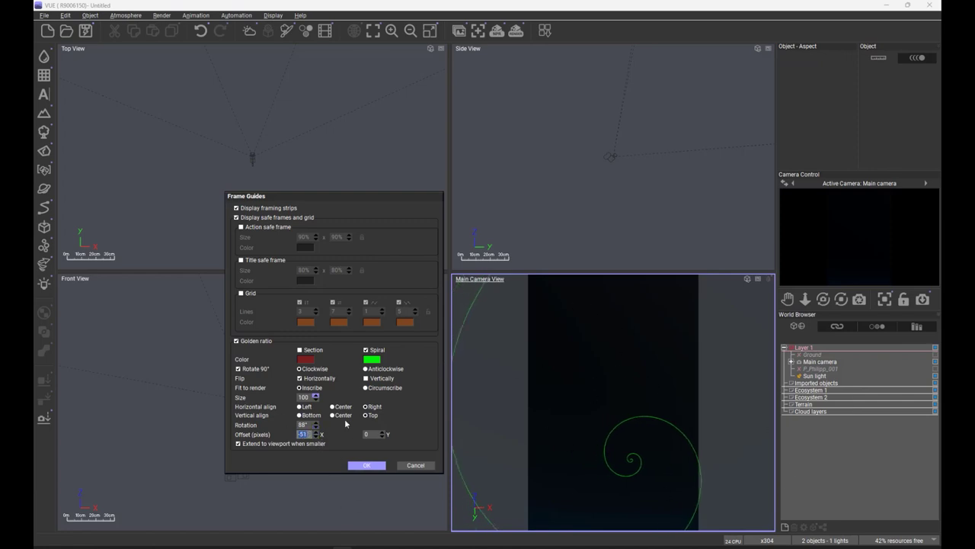
text(51)
key(Return)
click(369, 433)
text(63)
key(Return)
drag(382, 433, 407, 340)
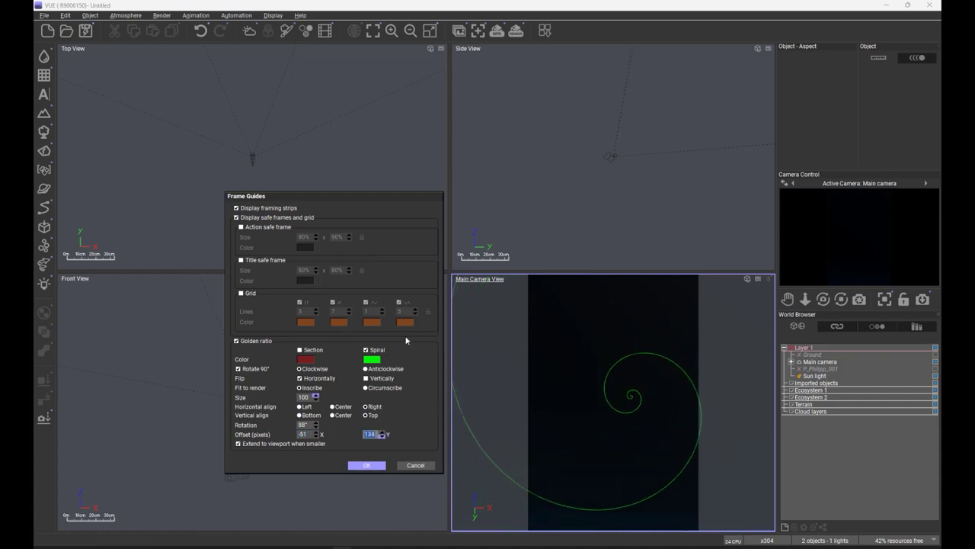
- Centre the spiral horizontally, align it to the bottom, and bring Offset Y to 182
click(301, 407)
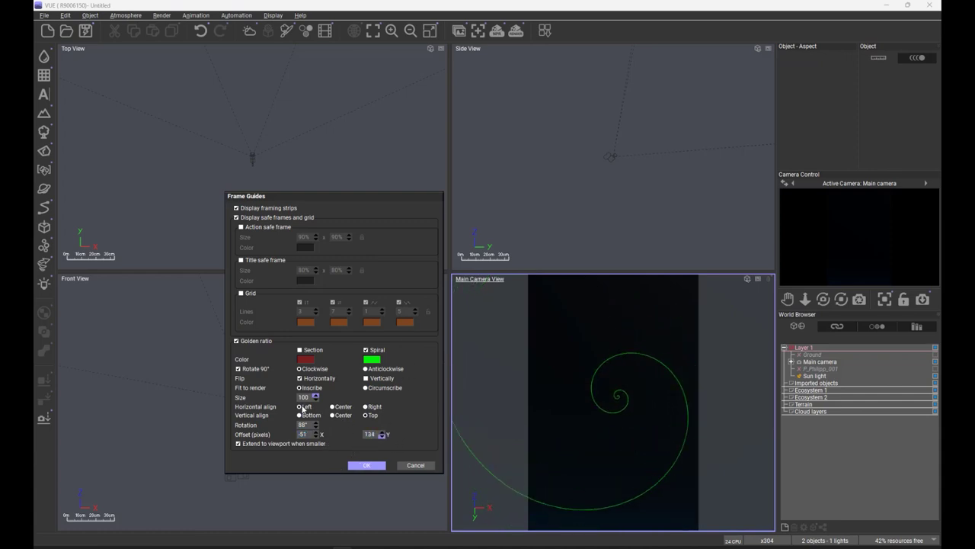
click(333, 406)
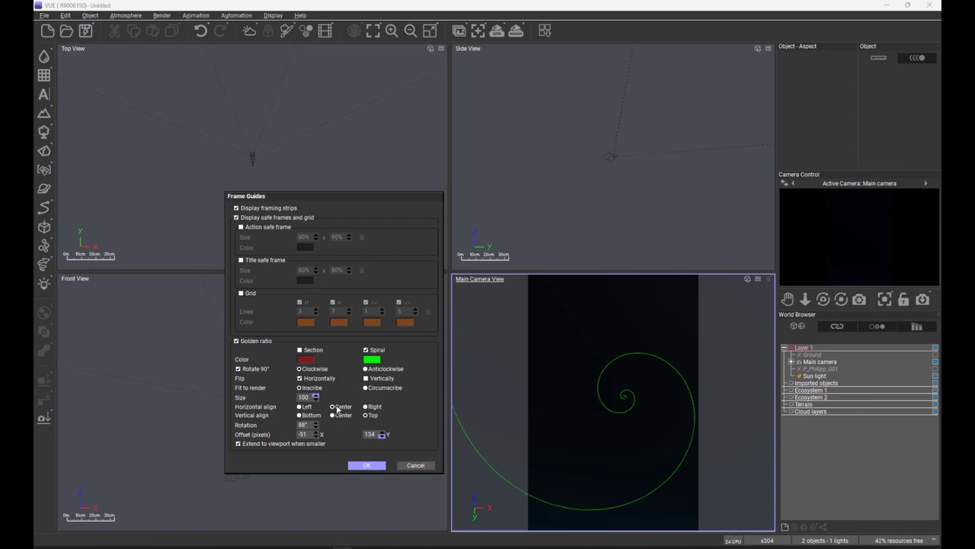
click(299, 416)
mouse_move(383, 436)
mouse_down()
mouse_move(382, 457)
mouse_move(382, 442)
mouse_up()
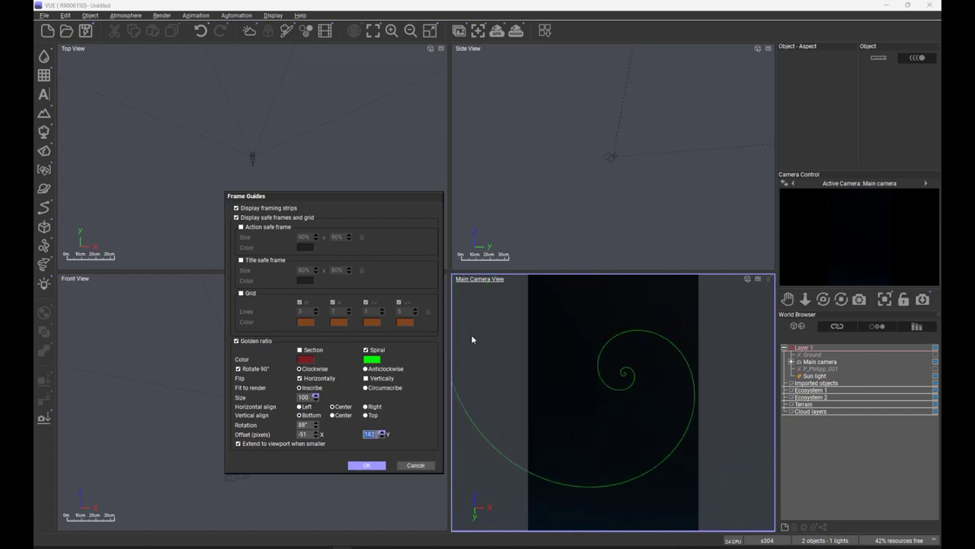
- Shrink the golden spiral to 37% size, keeping Extend to viewport when smaller switched on
click(249, 445)
drag(315, 399, 457, 502)
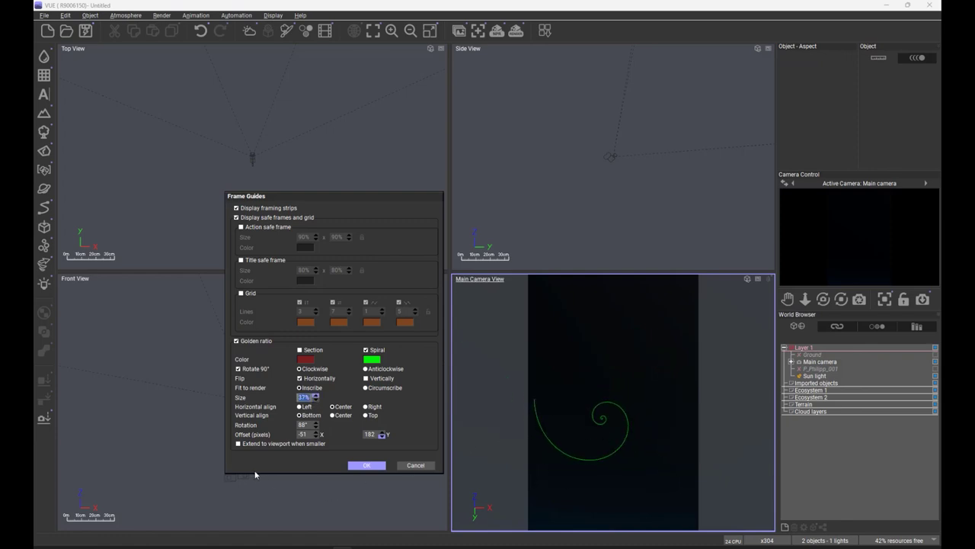
click(245, 444)
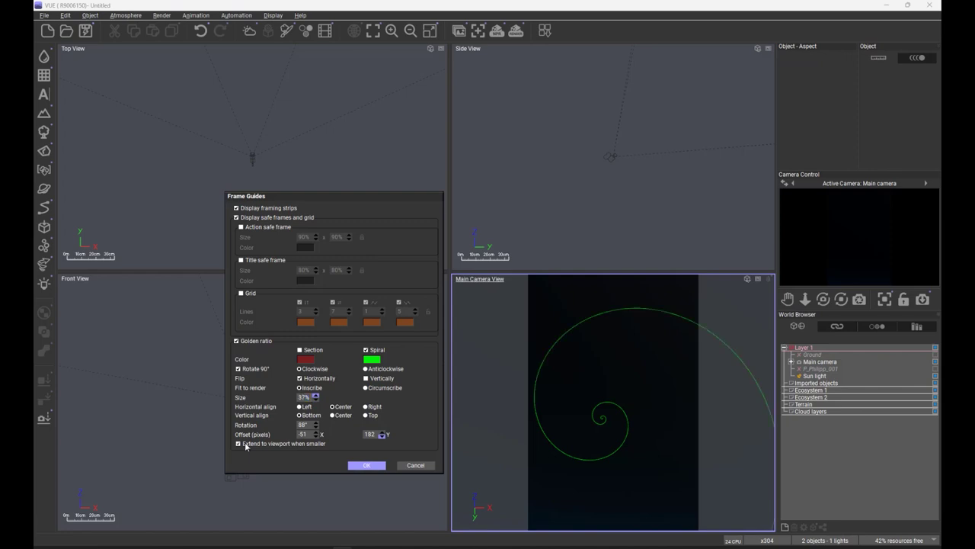